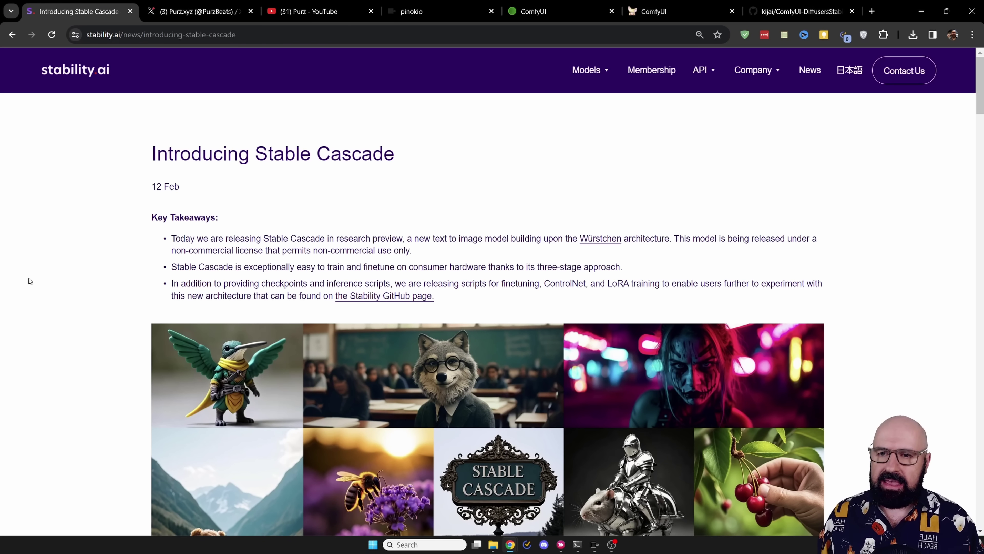
# Scroll to the end of the Introducing Stable Cascade article, then move to the X profile tab
pyautogui.scroll(-5, 105, 294)
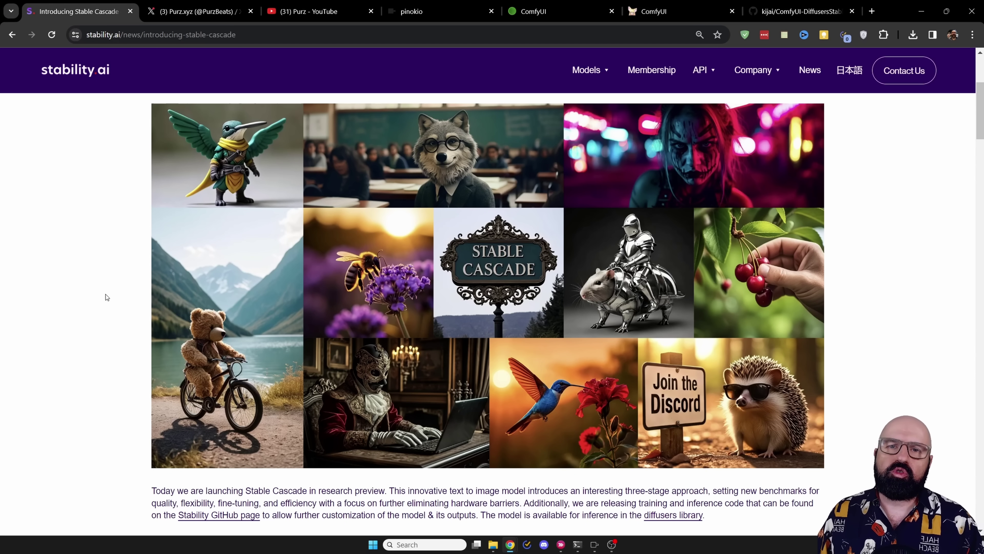
pyautogui.scroll(-15, 106, 294)
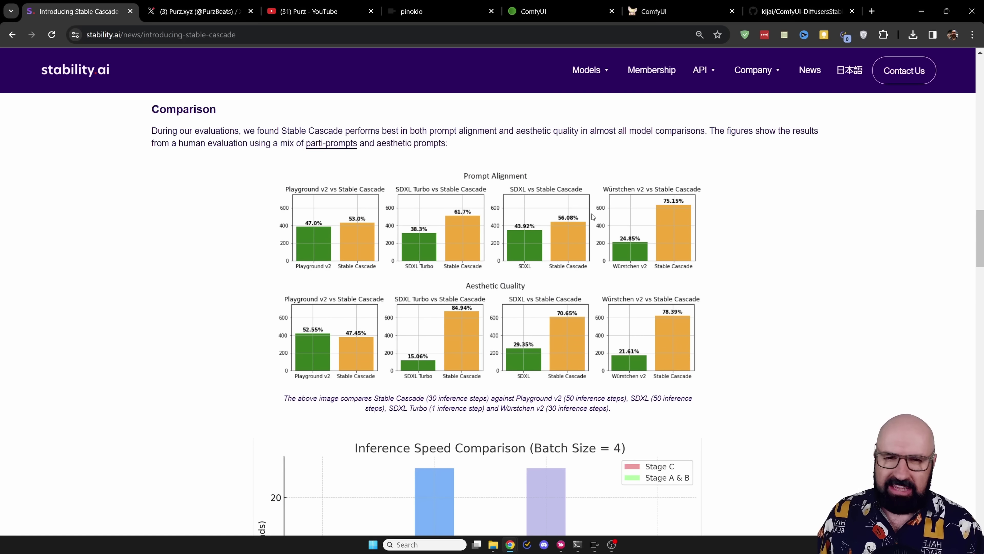
pyautogui.scroll(-15, 121, 355)
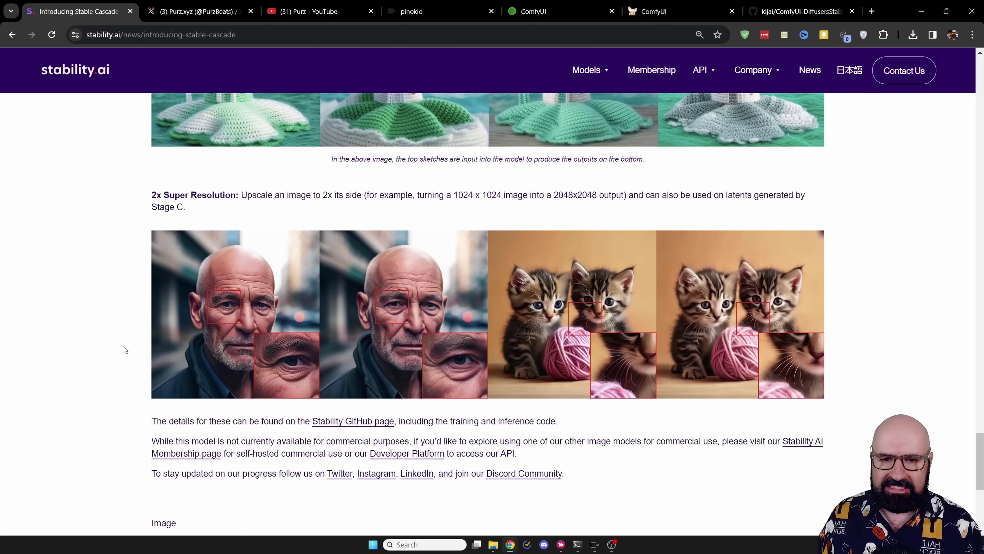
pyautogui.hotkey('ctrl', 'Tab')
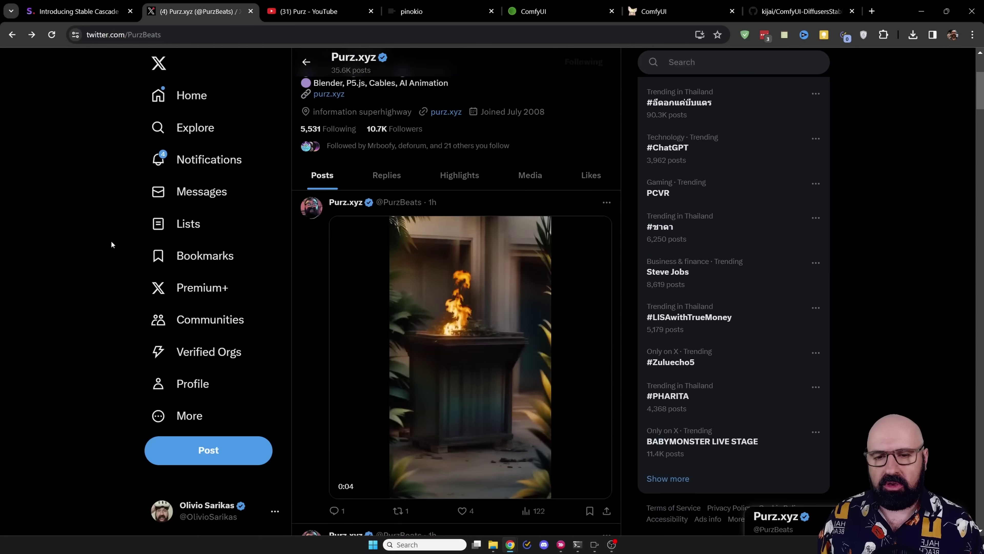
# Scroll through the creator's X posts, then view the YouTube channel tab
pyautogui.scroll(-5, 111, 240)
pyautogui.scroll(-3, 110, 240)
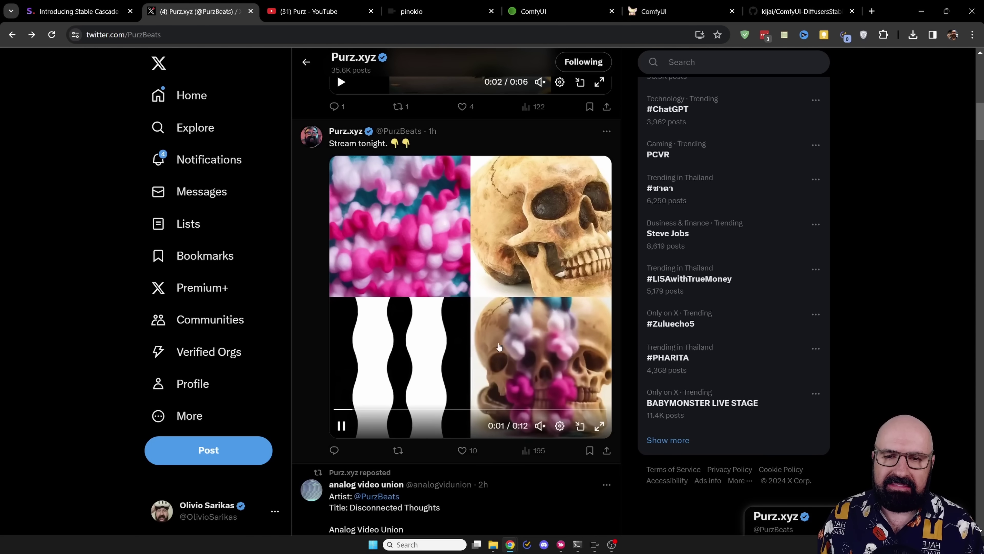
pyautogui.scroll(-5, 118, 316)
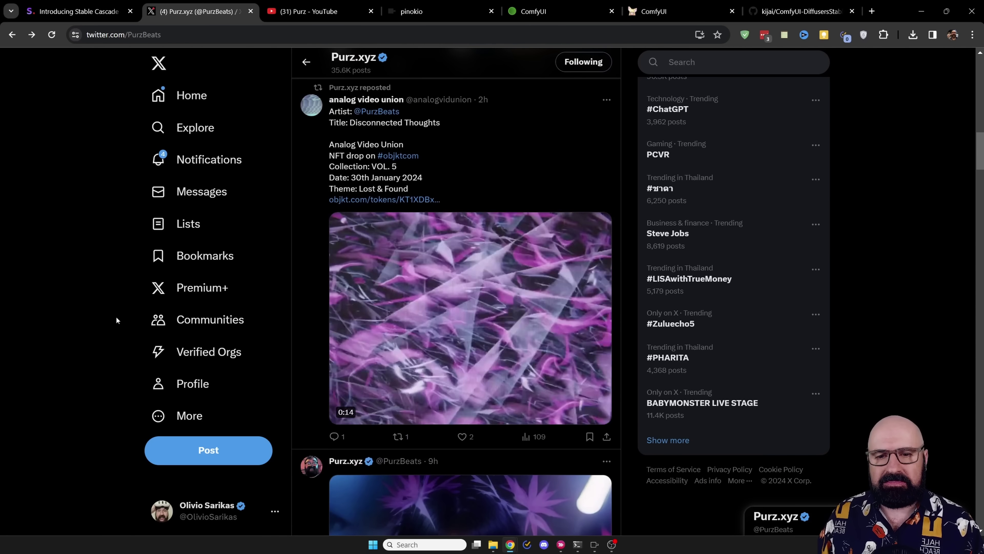
pyautogui.scroll(-5, 116, 321)
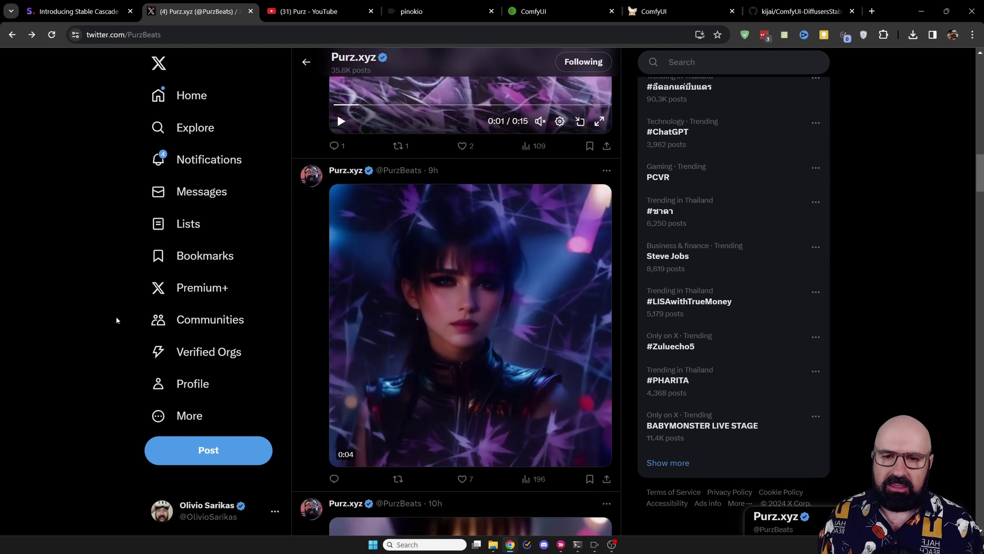
pyautogui.scroll(-7, 116, 316)
pyautogui.scroll(-10, 117, 316)
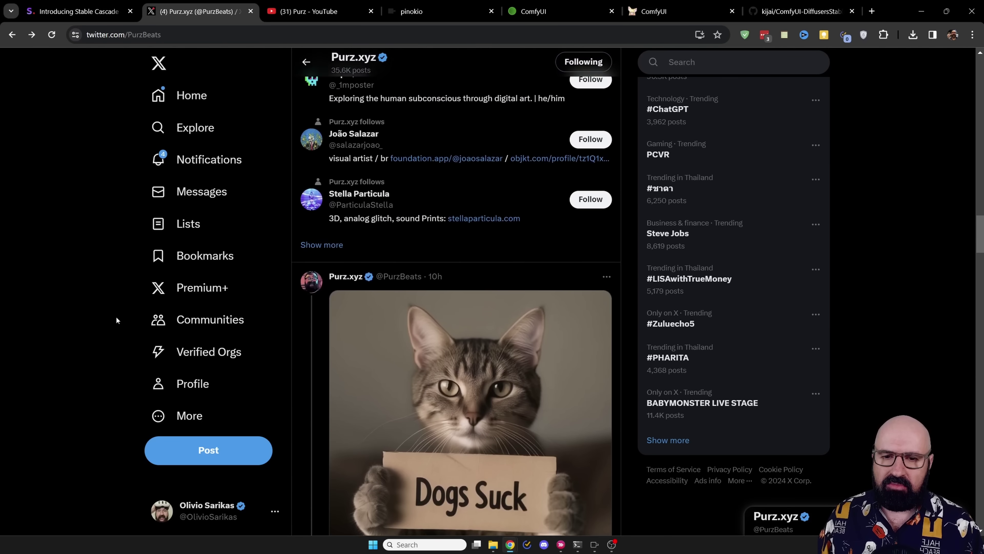
pyautogui.click(293, 11)
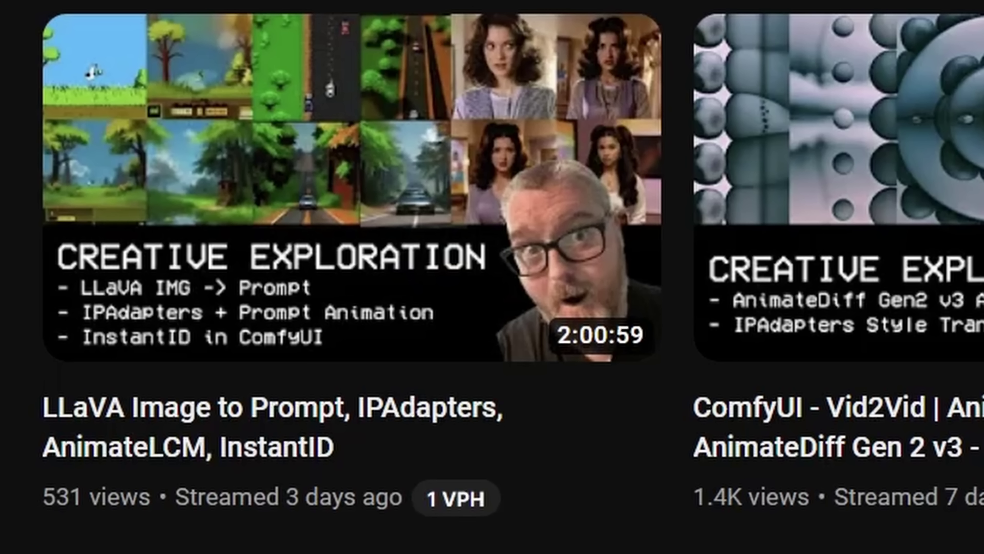
pyautogui.scroll(5, 3, 388)
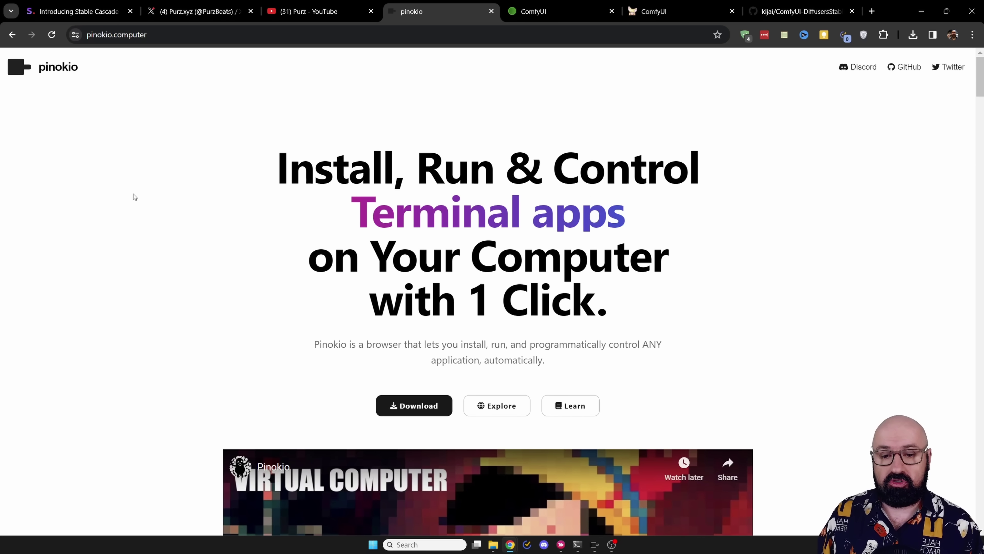
# Go to Pinokio's Download page and read the Windows install instructions
pyautogui.click(424, 404)
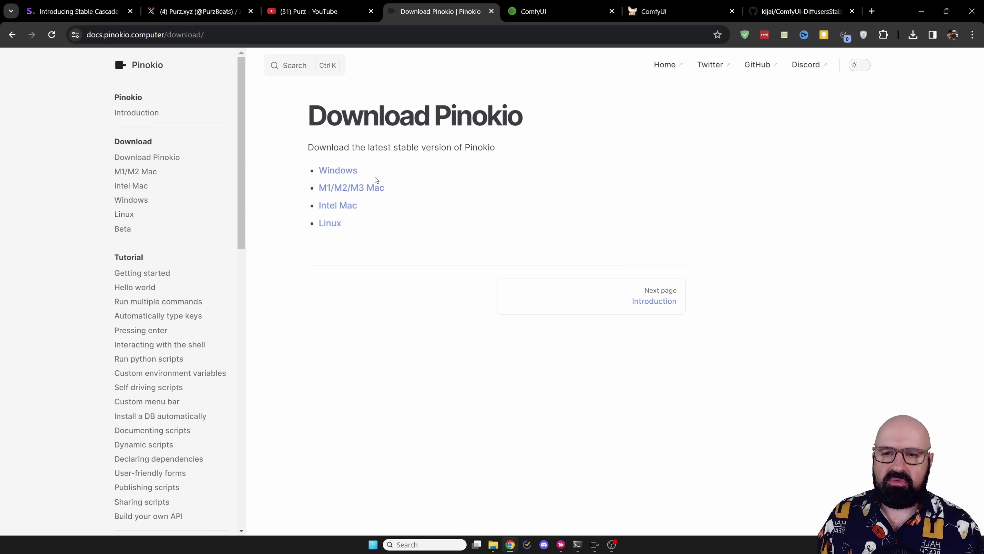
pyautogui.click(341, 171)
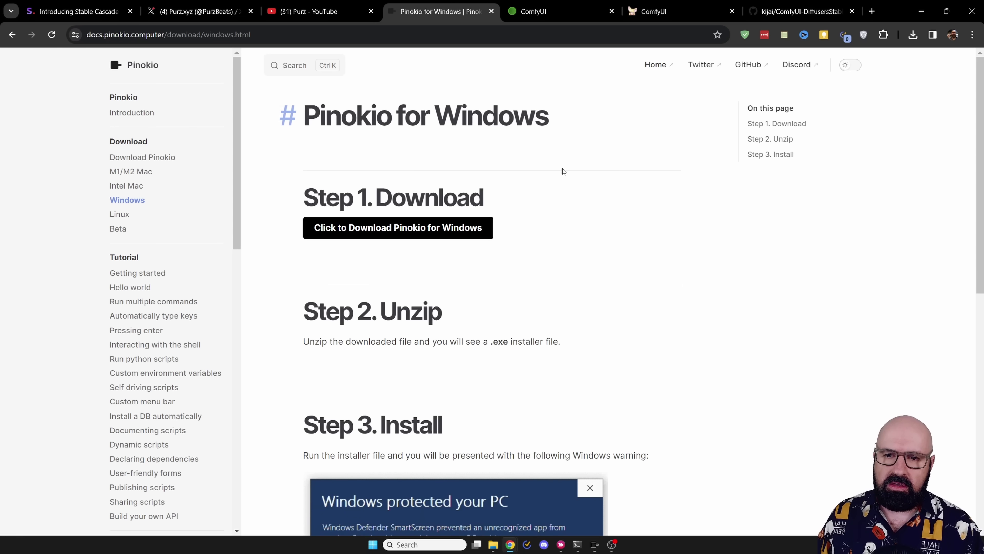
pyautogui.scroll(-10, 492, 388)
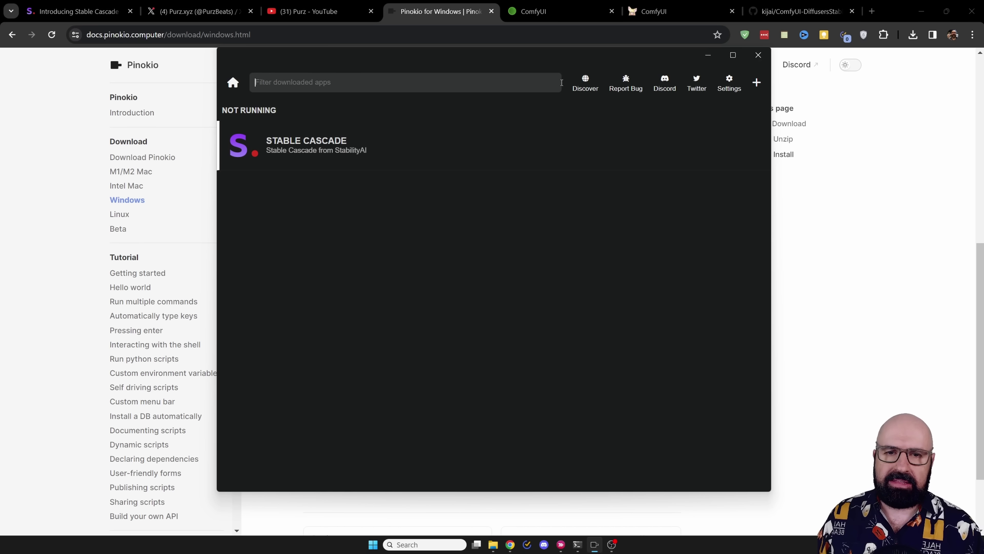
# From Discover, open the verified Stable Cascade script and download it
pyautogui.click(581, 83)
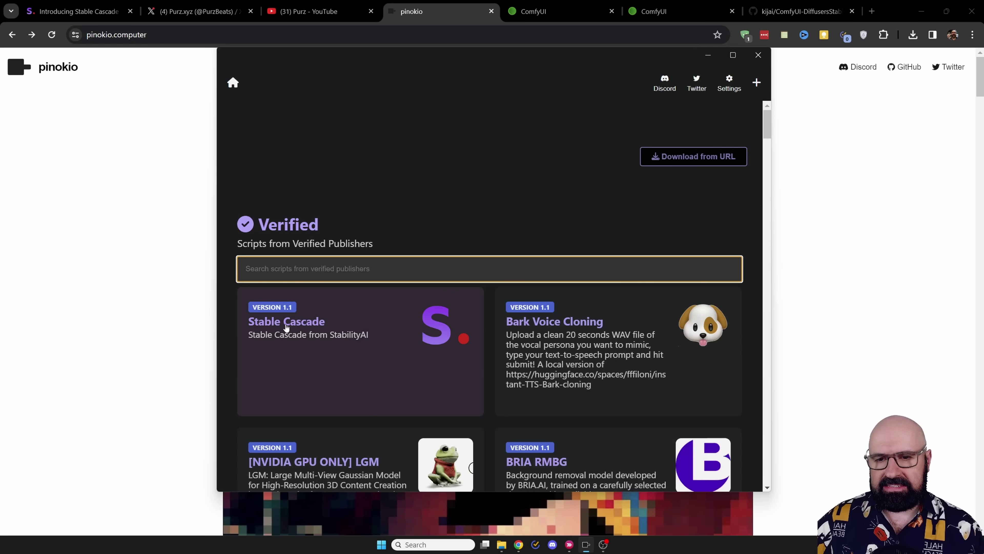
pyautogui.click(323, 333)
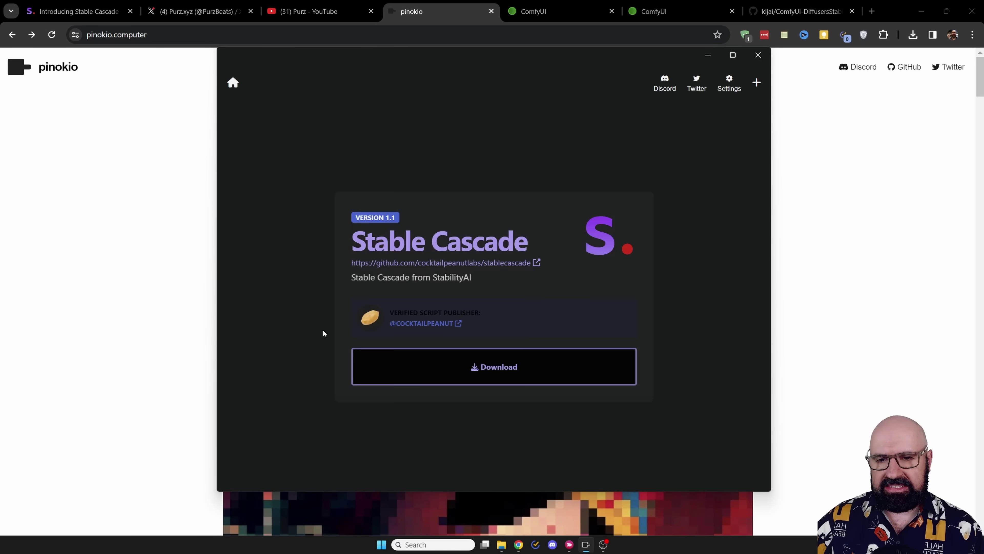
pyautogui.click(508, 374)
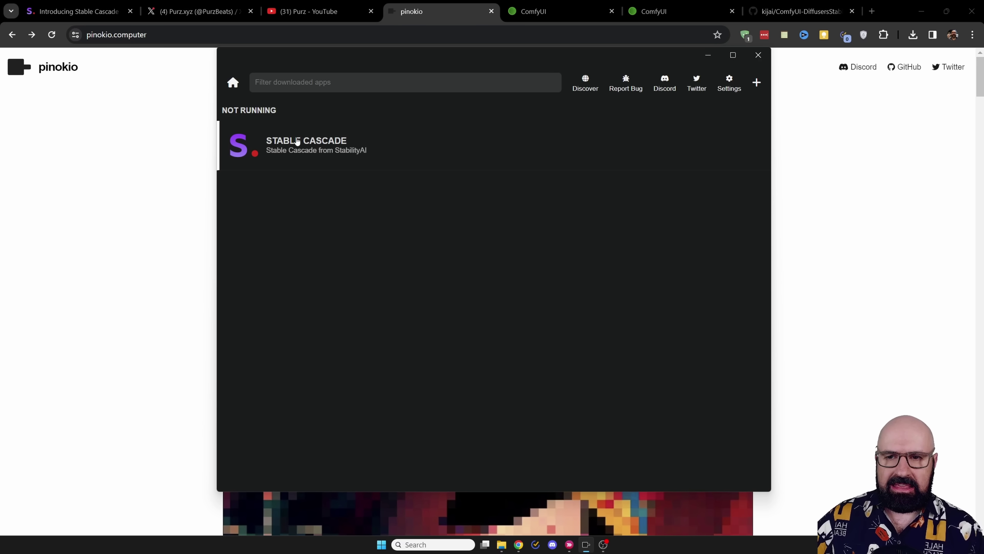
pyautogui.click(296, 150)
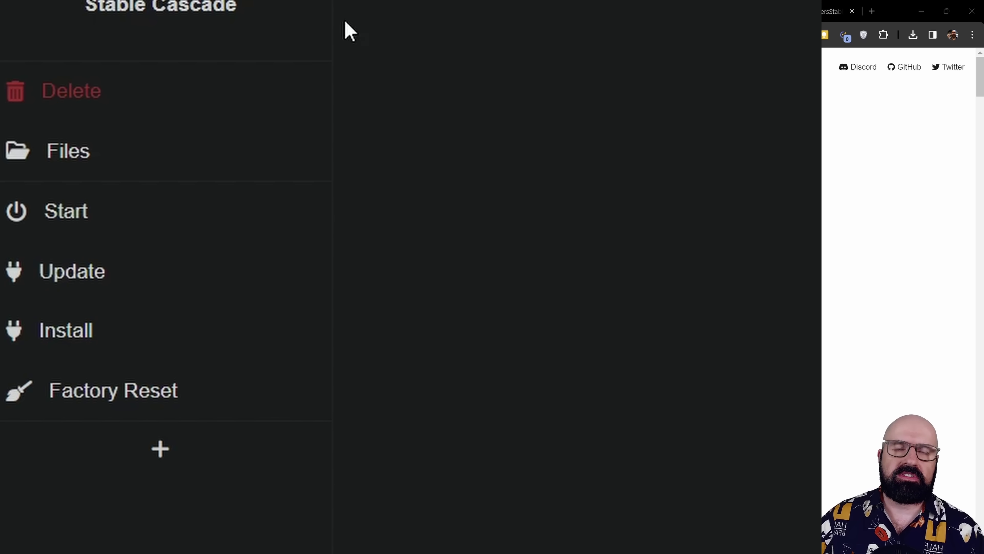
pyautogui.click(68, 217)
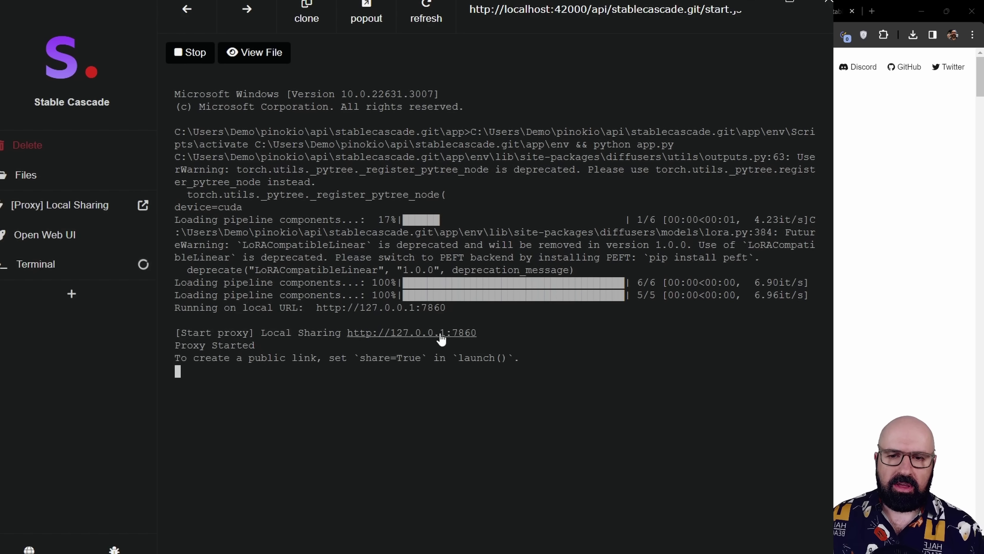
pyautogui.click(465, 334)
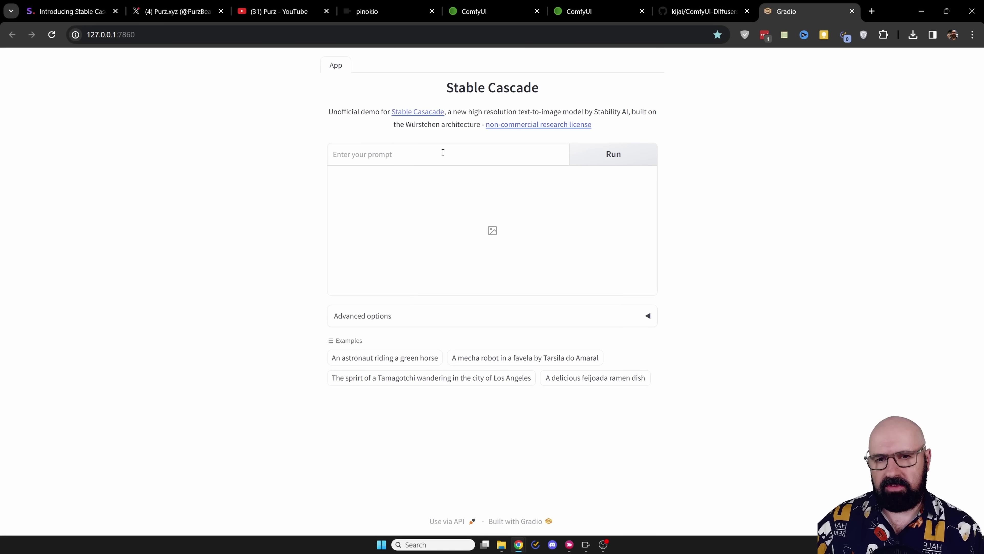
# Expand Advanced options and look over the Stable Cascade generation settings
pyautogui.click(404, 322)
pyautogui.scroll(-4, 220, 358)
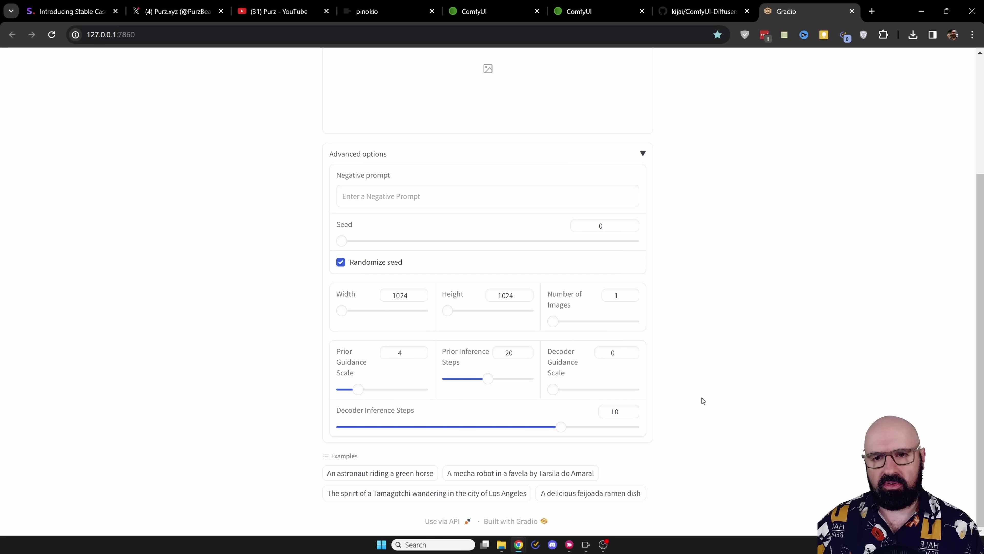
pyautogui.scroll(9, 776, 280)
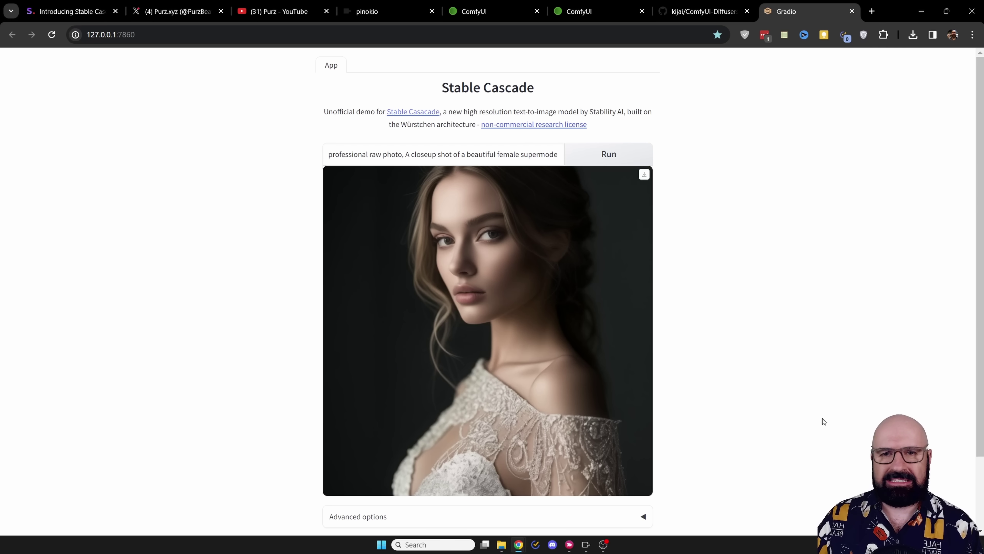
# Open the generated portrait in a new tab, then select the ComfyUI-DiffusersStableCascade repo URL
pyautogui.rightClick(547, 230)
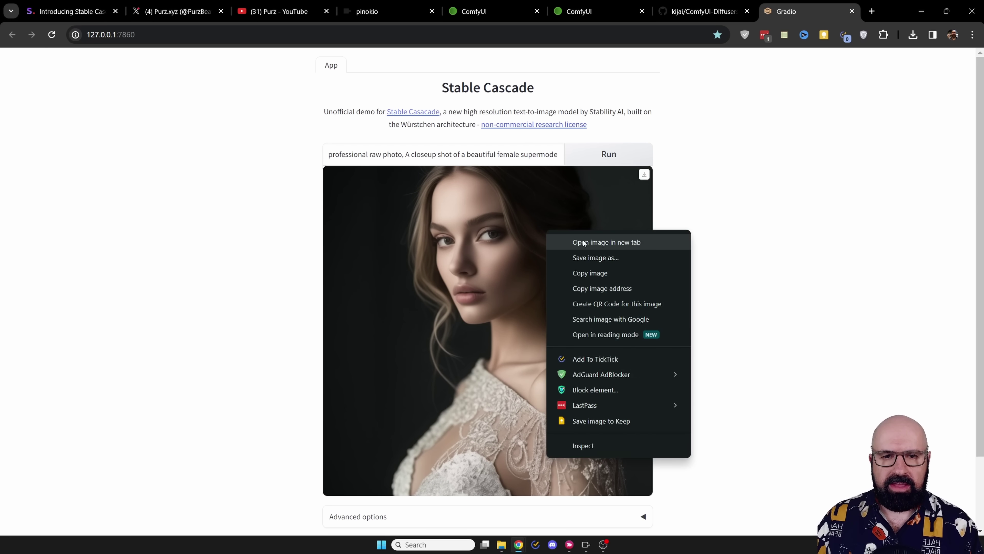
pyautogui.click(584, 242)
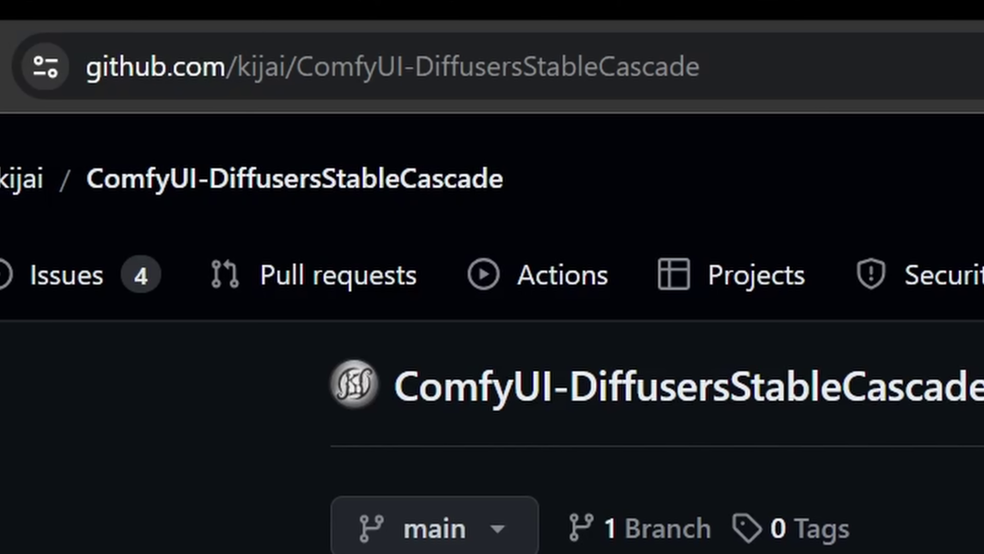
pyautogui.click(763, 63)
pyautogui.hotkey('ctrl', 'c')
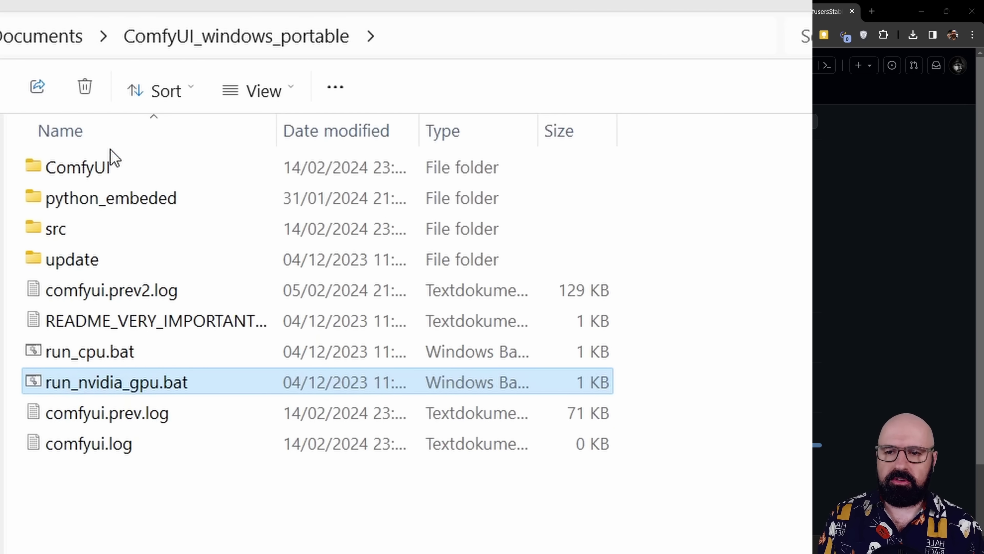
# Navigate into ComfyUI\custom_nodes and launch cmd from the folder's address bar
pyautogui.doubleClick(103, 170)
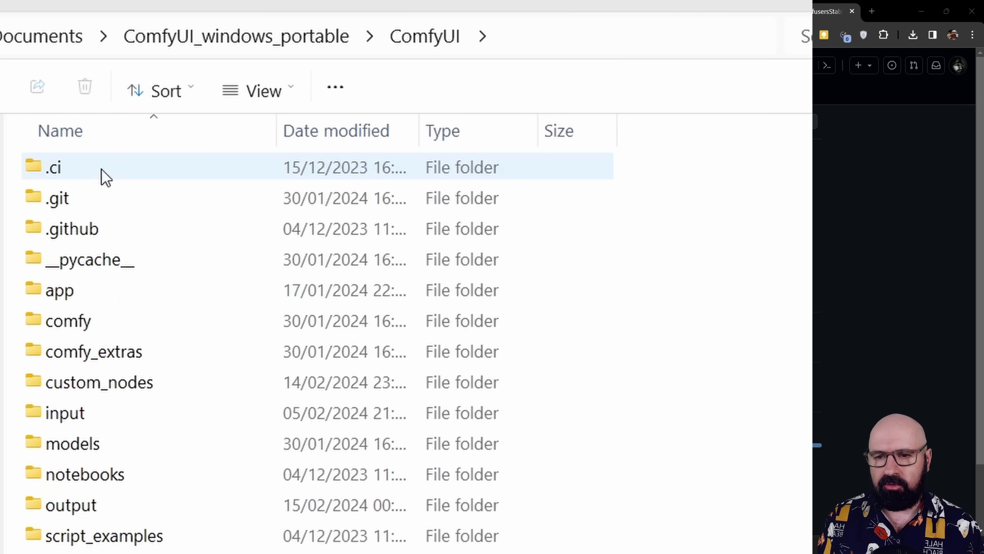
pyautogui.click(117, 392)
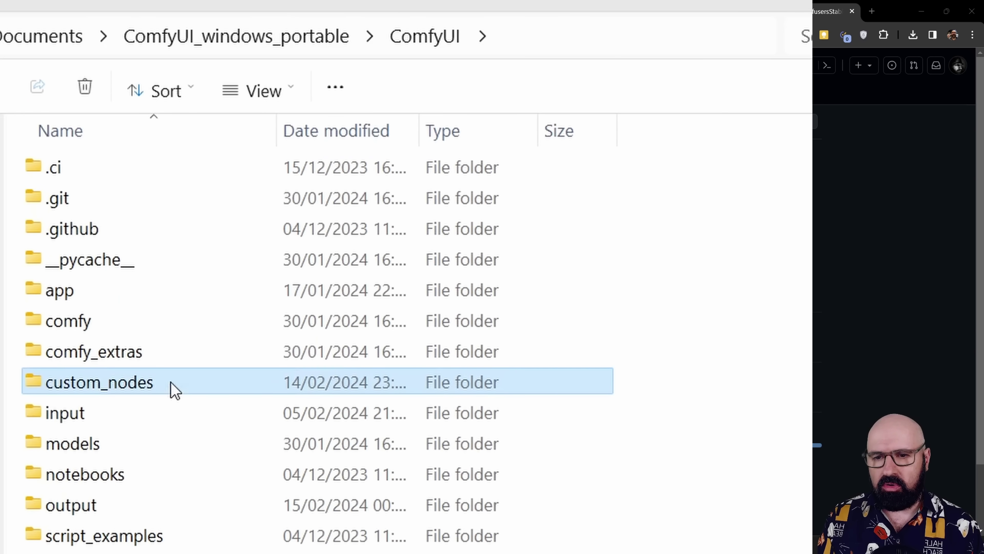
pyautogui.doubleClick(174, 389)
pyautogui.click(697, 35)
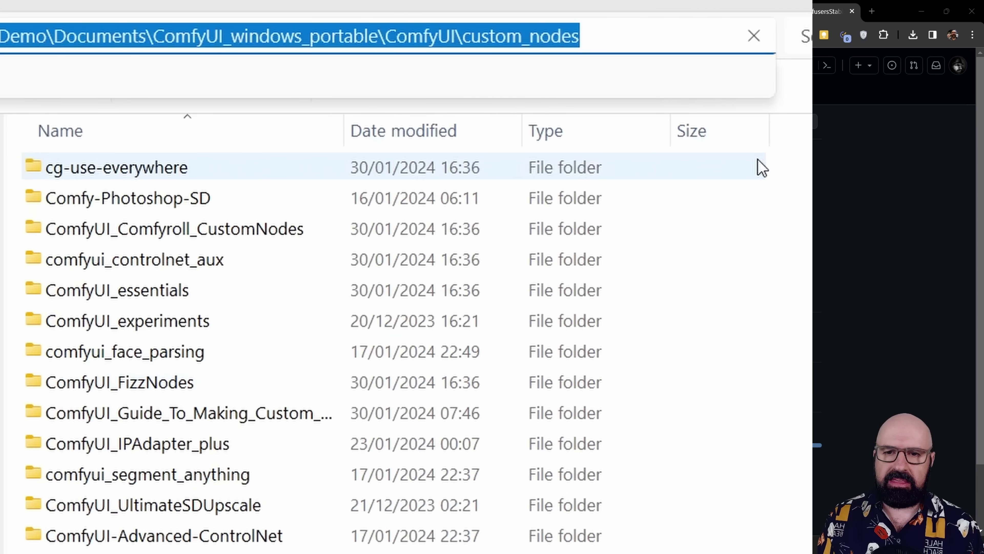
pyautogui.write('cmd')
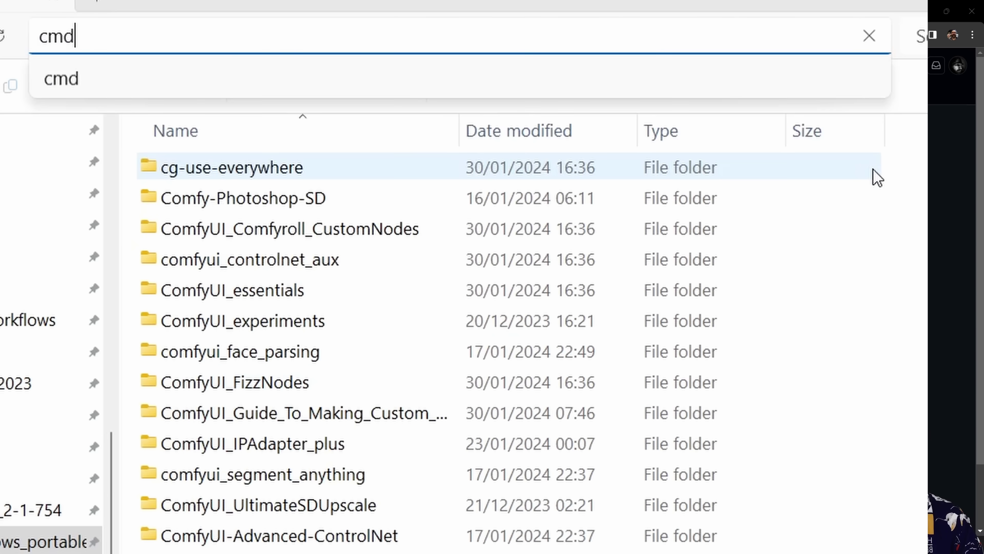
pyautogui.press('Return')
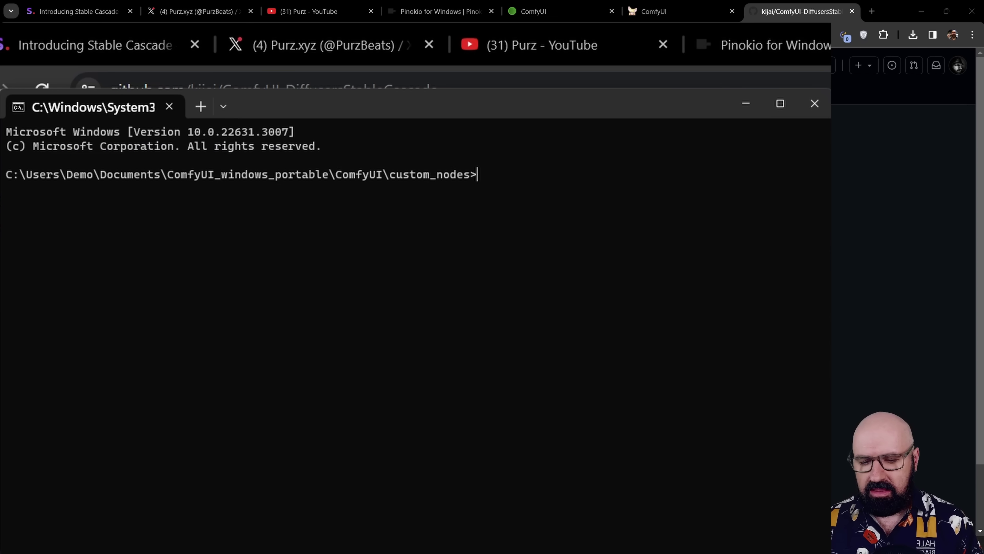
# Run git clone with the pasted ComfyUI-DiffusersStableCascade GitHub URL
pyautogui.write('git clo')
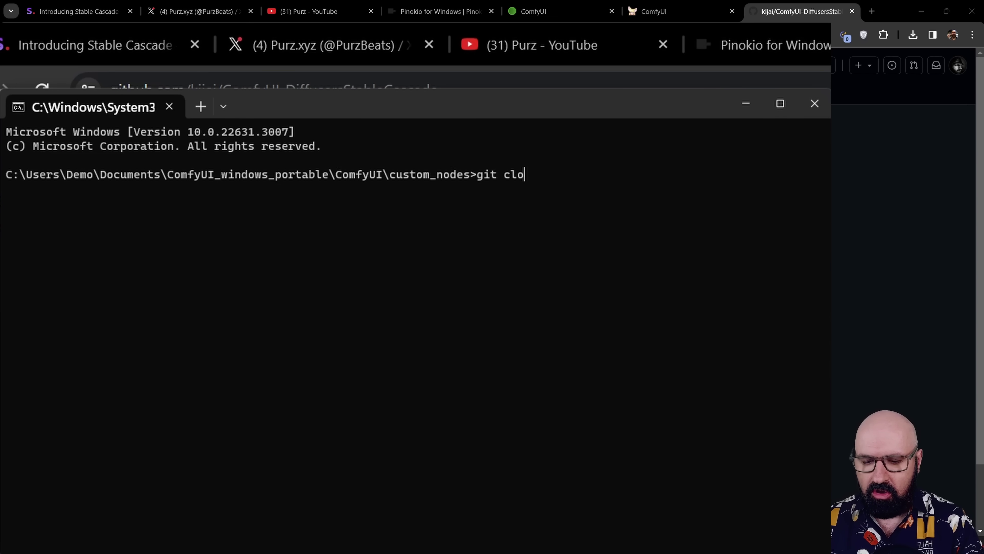
pyautogui.write('ne')
pyautogui.hotkey('ctrl', 'v')
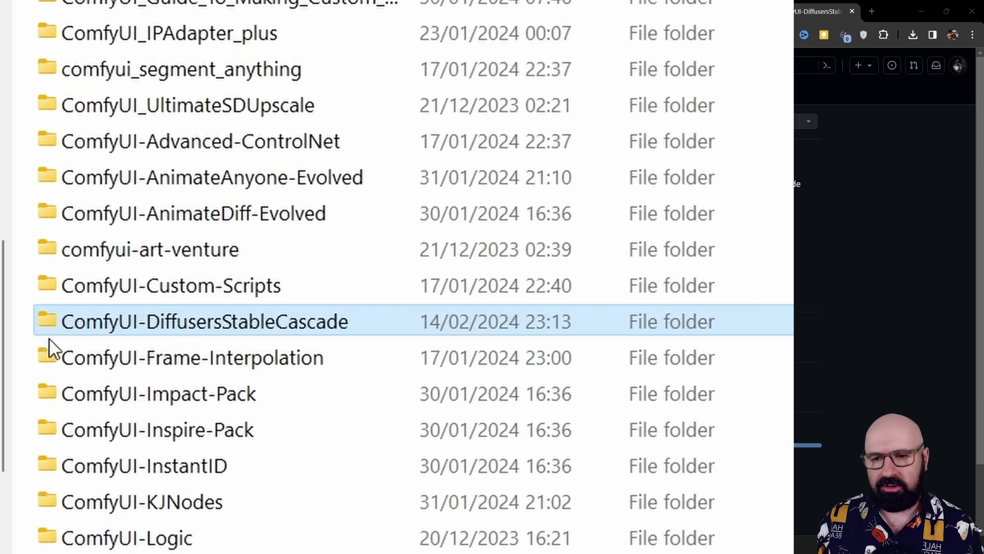
# Inside ComfyUI-DiffusersStableCascade, use Copy as path on requirements.txt
pyautogui.doubleClick(40, 326)
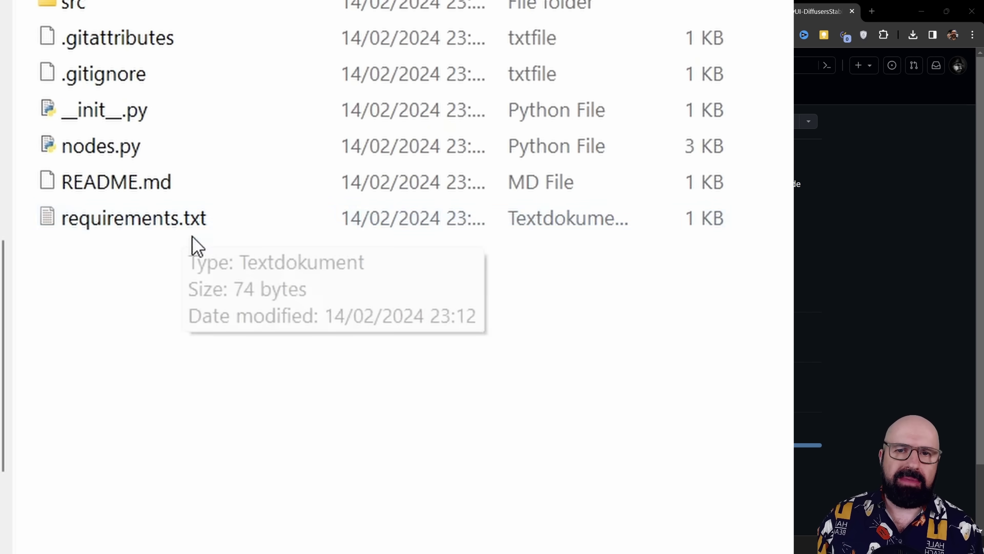
pyautogui.rightClick(155, 214)
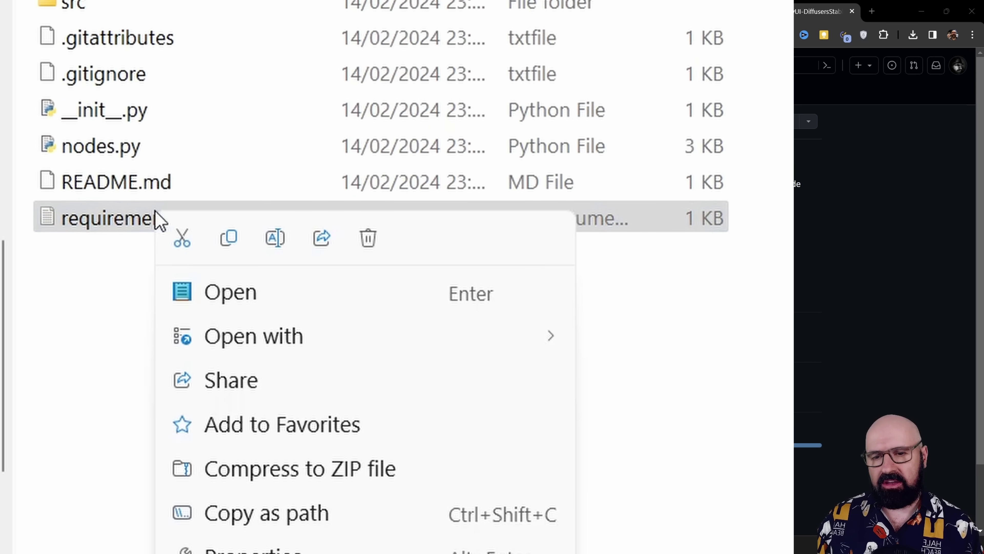
pyautogui.click(306, 519)
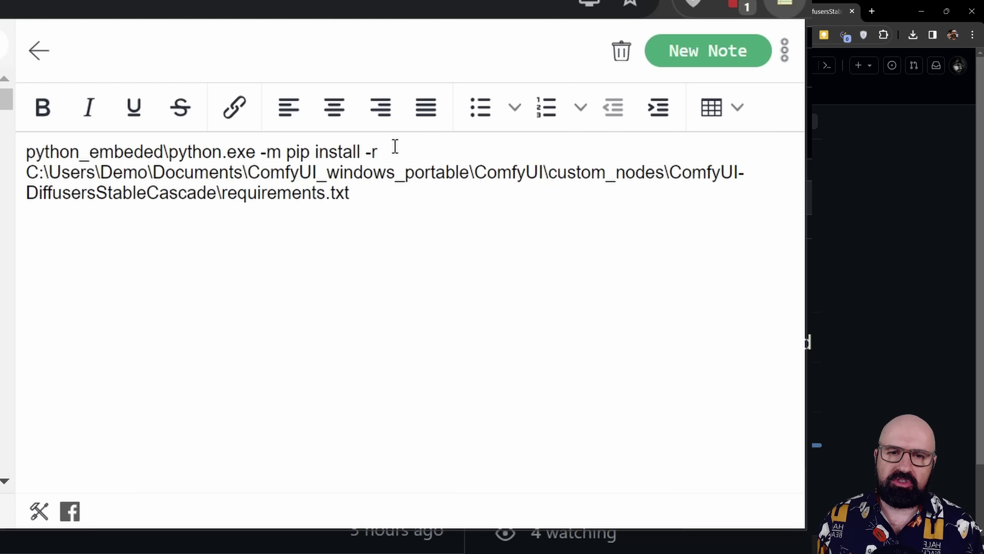
# Select the entire python_embeded pip install -r requirements.txt command line in the note
pyautogui.click(370, 193)
pyautogui.moveTo(370, 193); pyautogui.dragTo(14, 173)
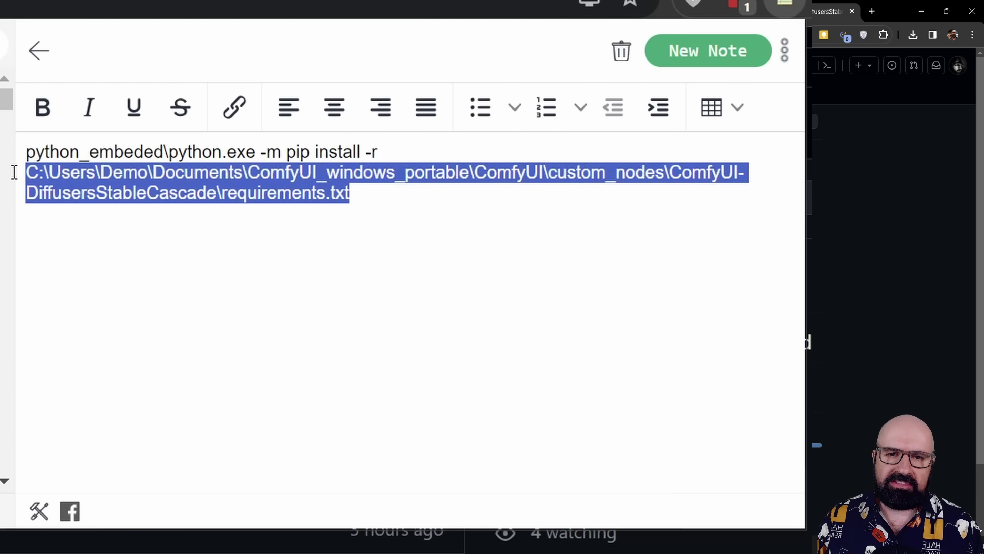
pyautogui.click(362, 270)
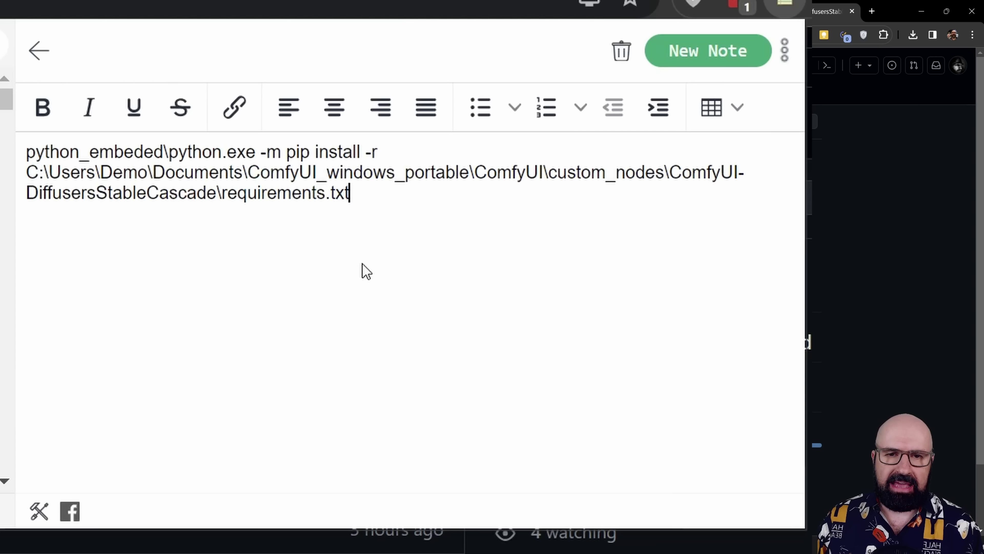
pyautogui.moveTo(27, 173); pyautogui.dragTo(26, 152)
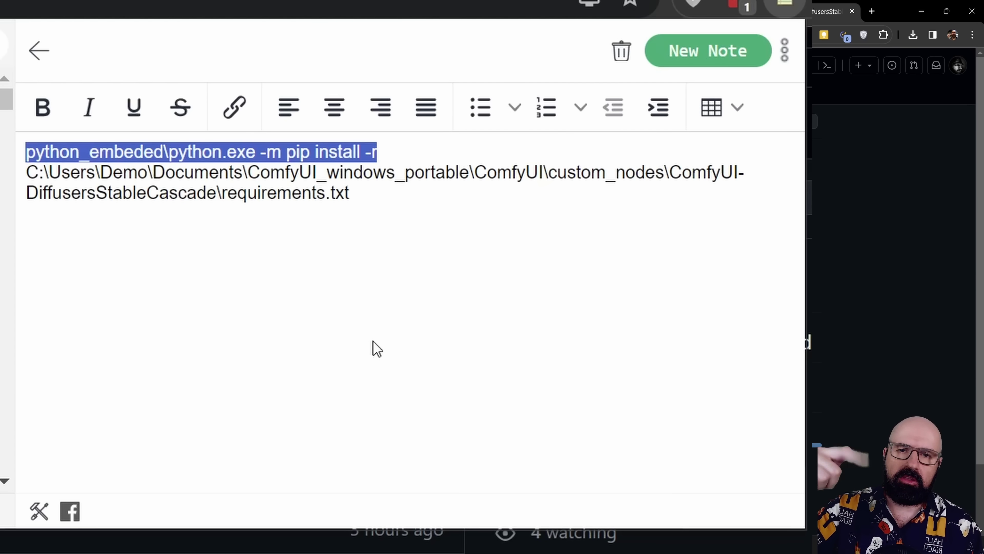
pyautogui.click(374, 190)
pyautogui.moveTo(368, 192); pyautogui.dragTo(19, 152)
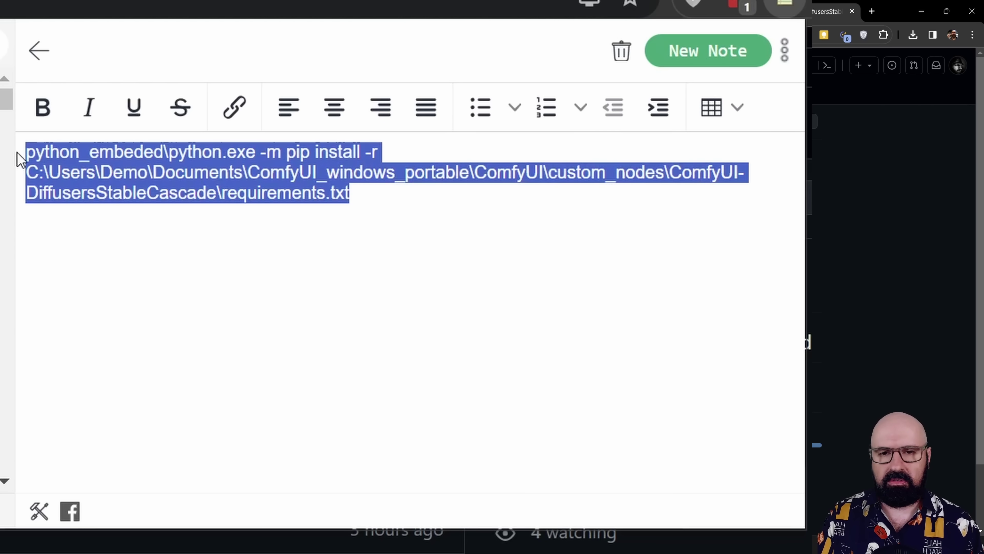
# Launch a Command Prompt in ComfyUI_windows_portable via 'cmd' and paste the pip install command
pyautogui.hotkey('alt', 'Tab')
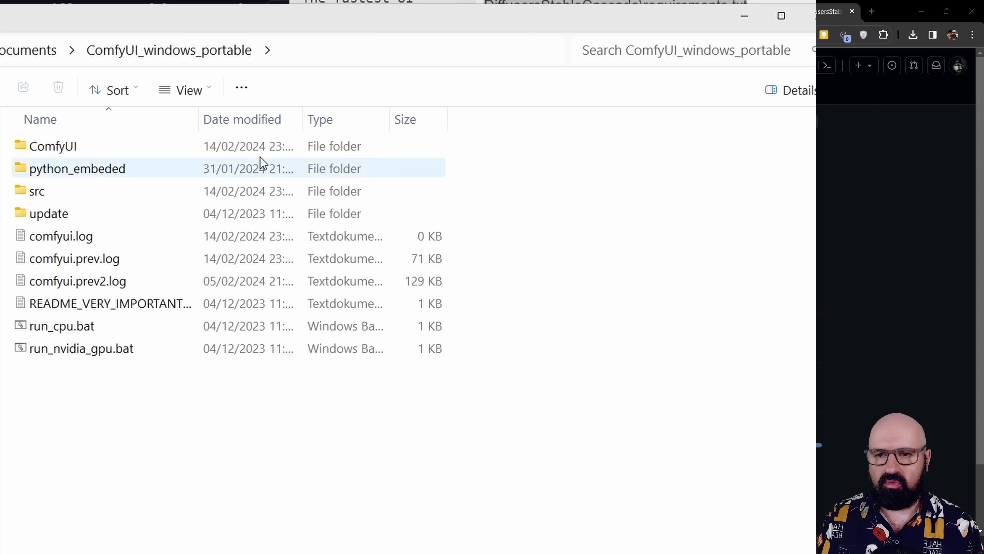
pyautogui.click(337, 50)
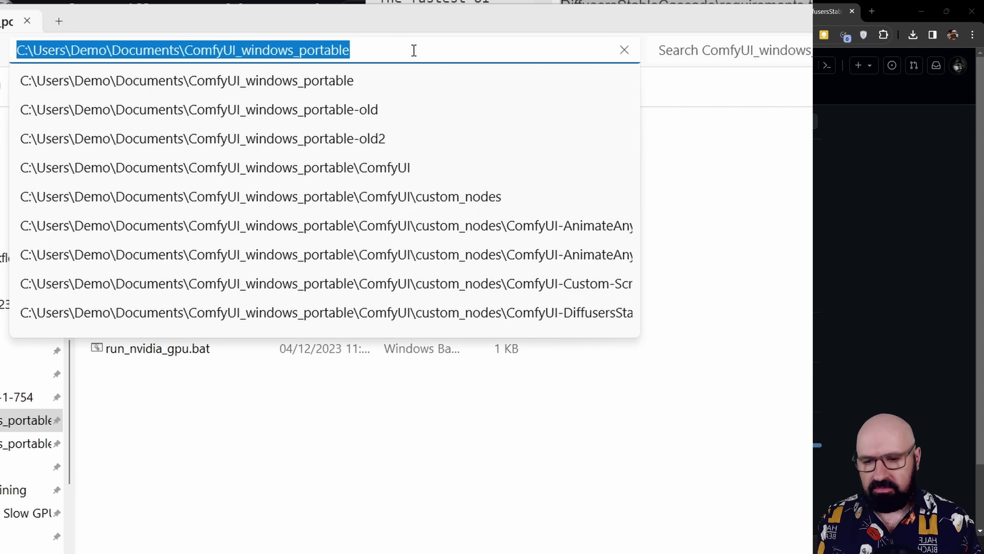
pyautogui.write('cmd')
pyautogui.press('Return')
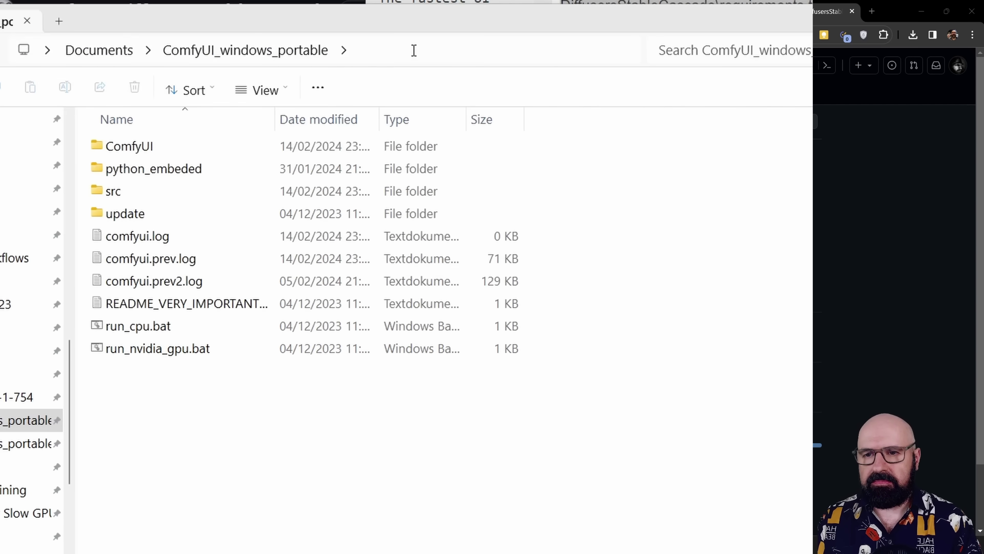
pyautogui.hotkey('ctrl', 'v')
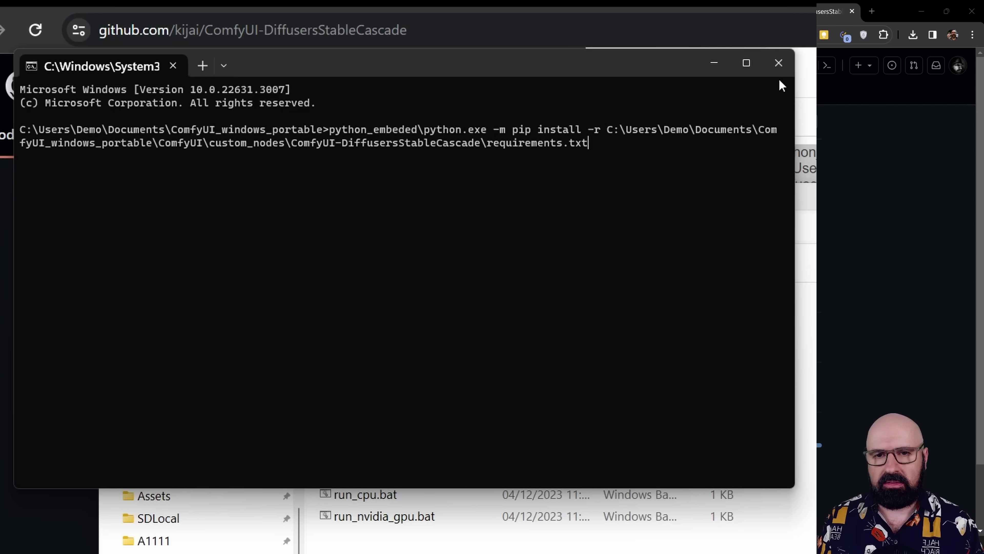
# Close the Command Prompt window
pyautogui.click(779, 63)
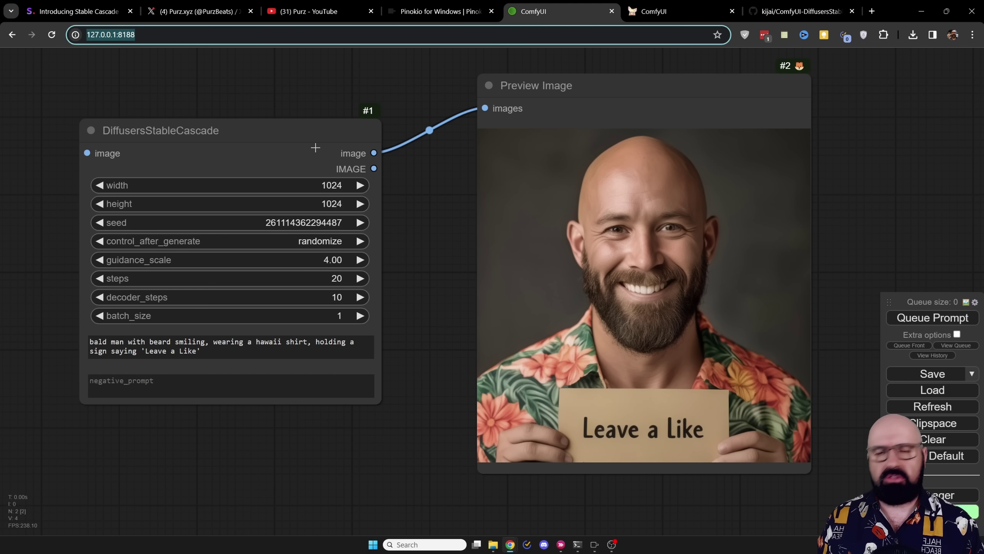
pyautogui.scroll(-5, 361, 144)
pyautogui.doubleClick(346, 166)
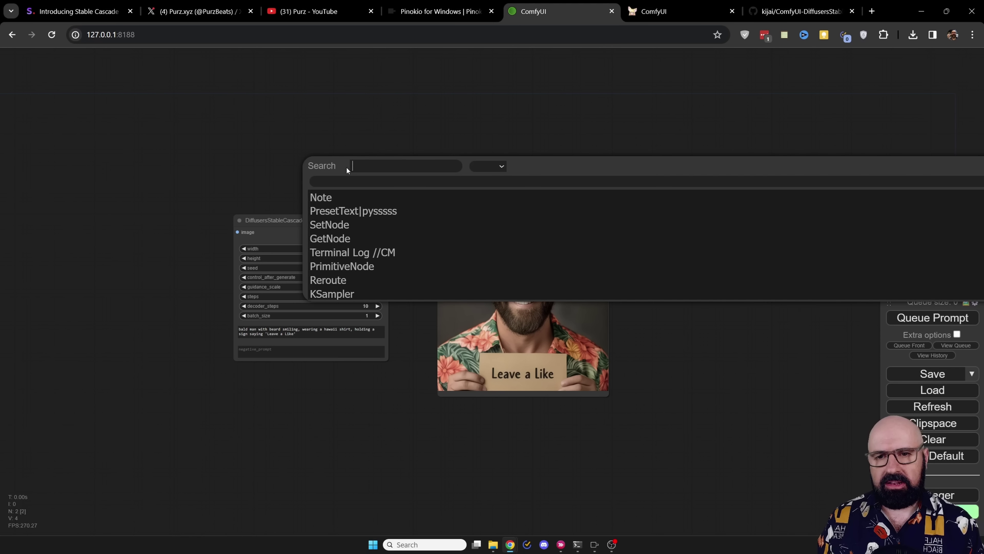
pyautogui.write('cas')
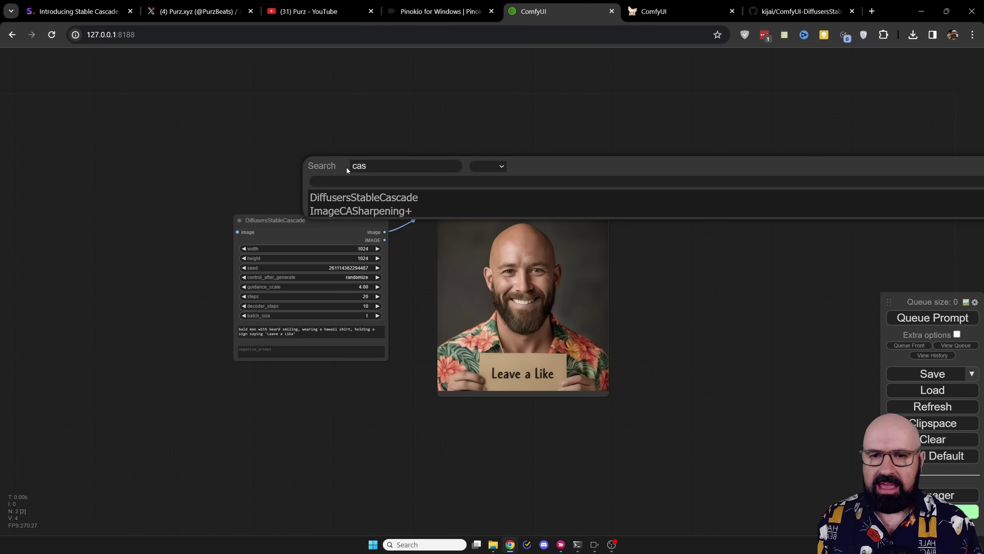
pyautogui.click(364, 200)
pyautogui.moveTo(413, 159); pyautogui.dragTo(139, 92)
pyautogui.moveTo(258, 104); pyautogui.dragTo(385, 110)
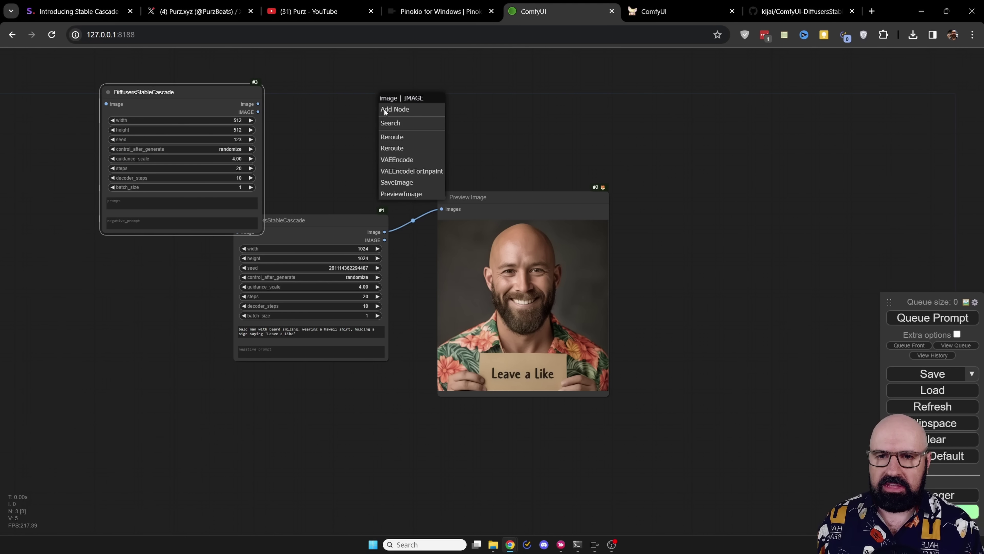
pyautogui.click(404, 186)
pyautogui.moveTo(414, 113); pyautogui.dragTo(317, 100)
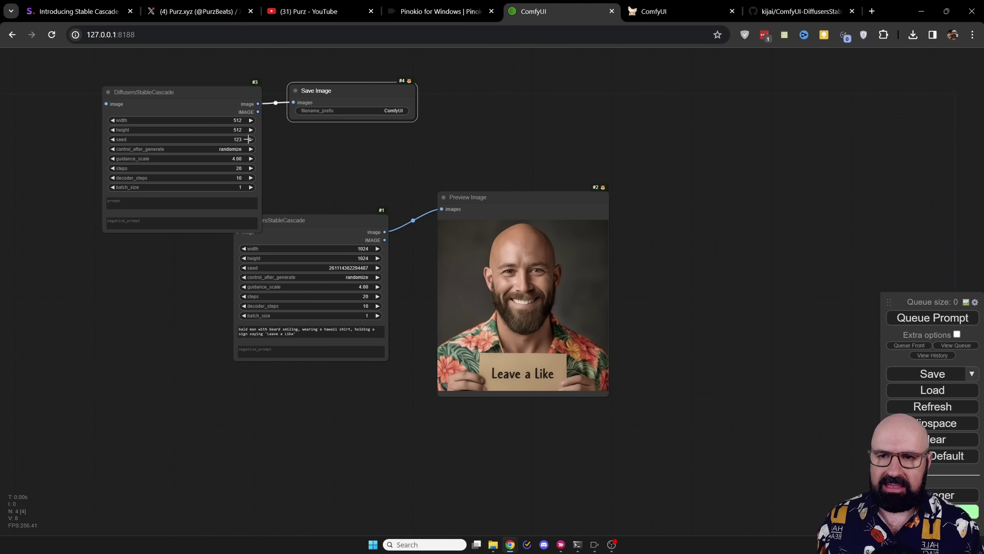
pyautogui.click(225, 90)
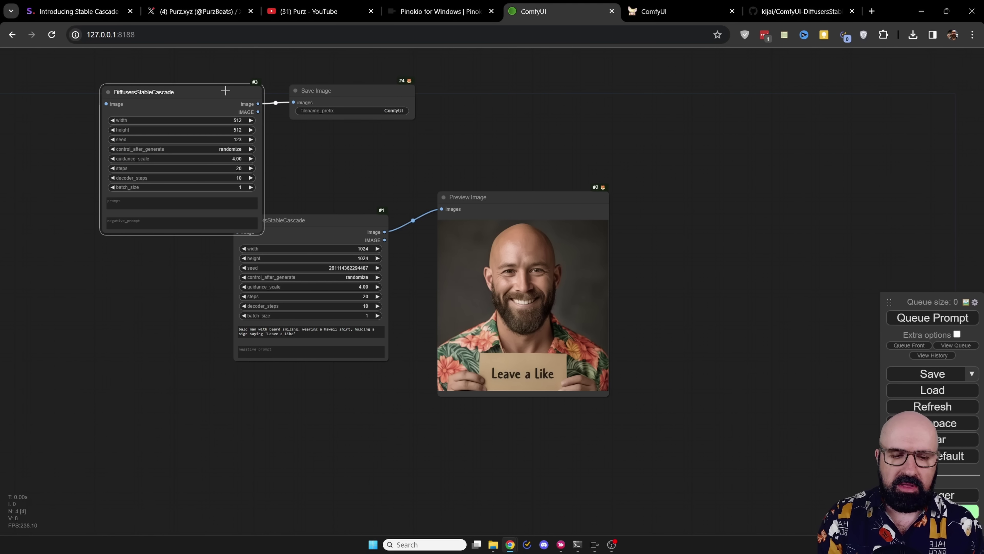
pyautogui.press('Delete')
pyautogui.scroll(8, 409, 288)
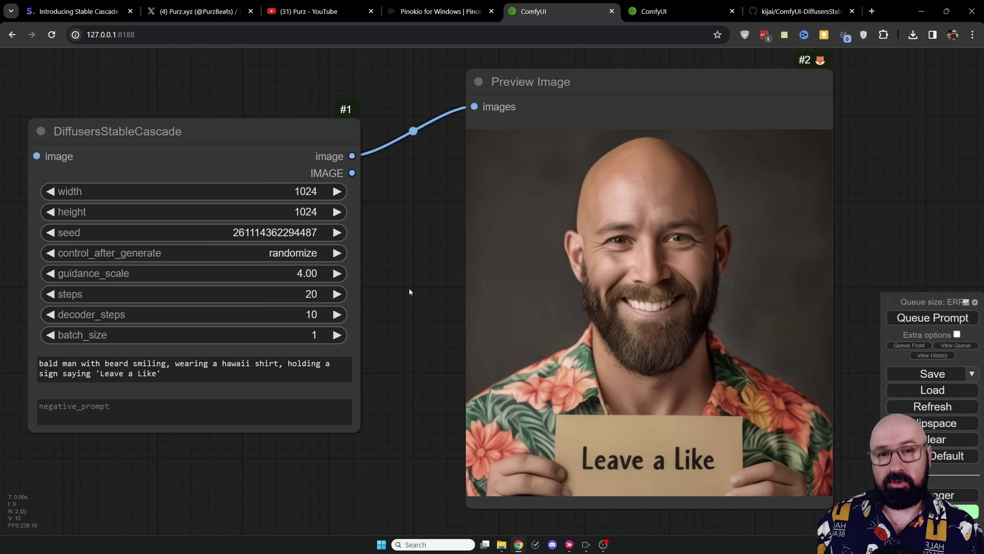